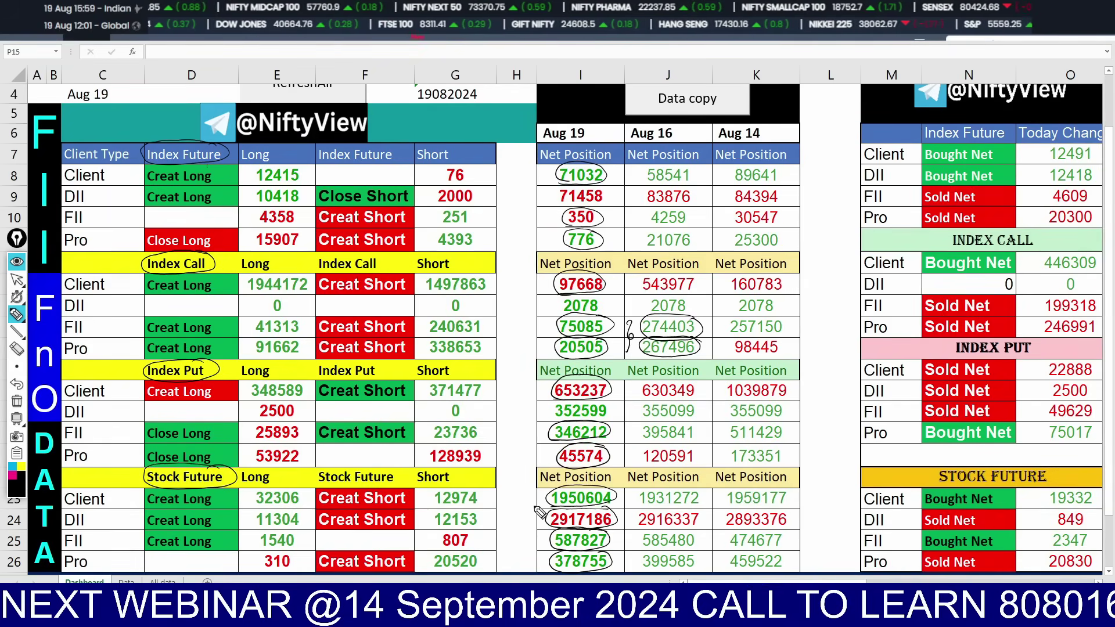
Step: Clear the ink annotations from the FII FnO dashboard and reactivate the pen with the blank whiteboard alongside it
left_click(16, 279)
left_click(17, 401)
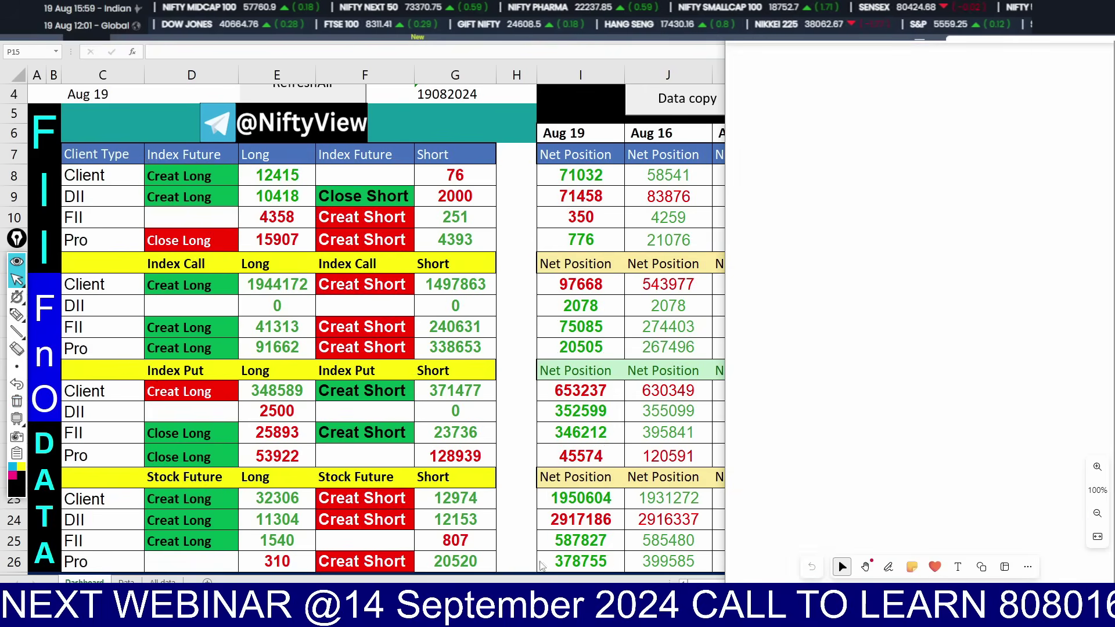
left_click(17, 316)
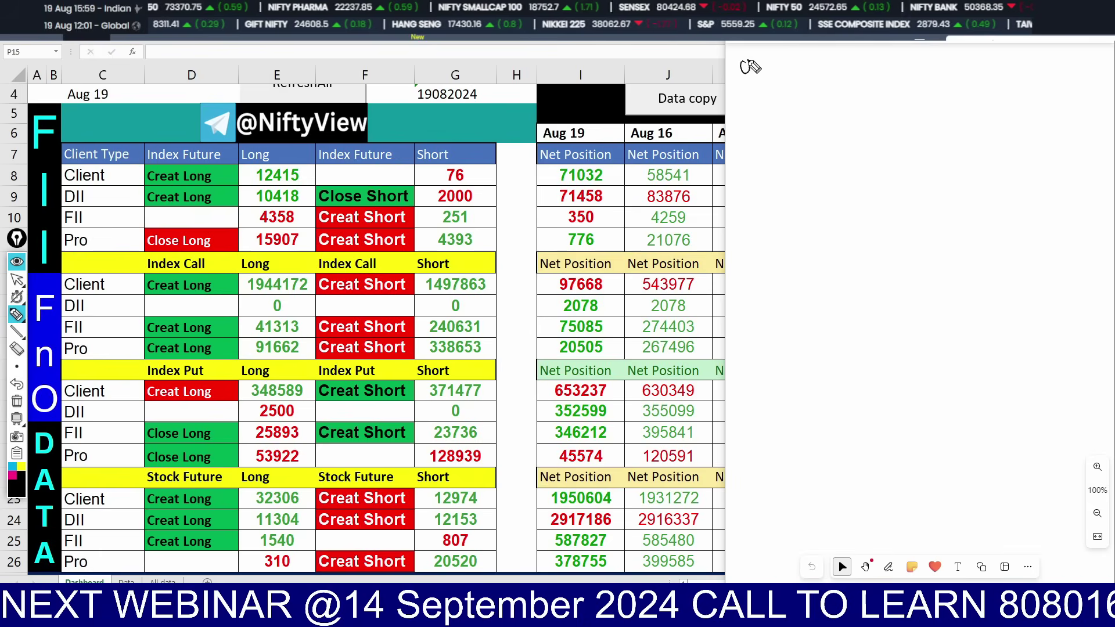
Step: Write an underlined client heading on the whiteboard with 71K+, 97K− and 653K+ beneath, ticking the matching Aug 19 net positions, and rule a total line
left_click_drag(742, 60, 765, 79)
left_click_drag(524, 173, 546, 169)
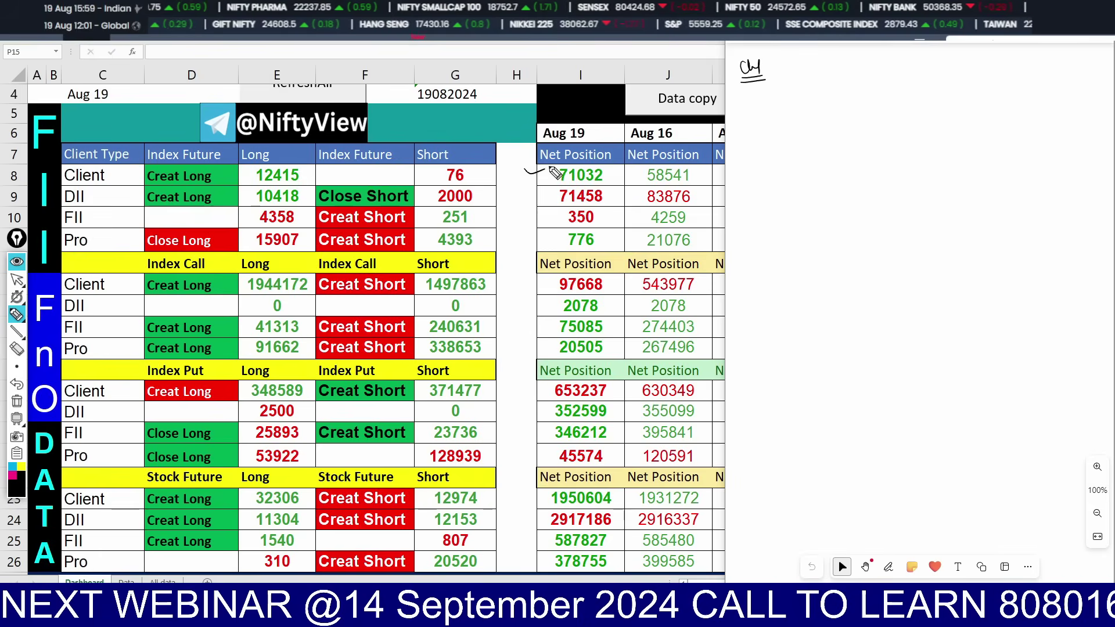
mouse_move(781, 93)
left_mouse_down()
mouse_move(777, 104)
mouse_move(789, 101)
left_mouse_up()
left_click_drag(796, 90, 808, 102)
left_click_drag(521, 282, 537, 280)
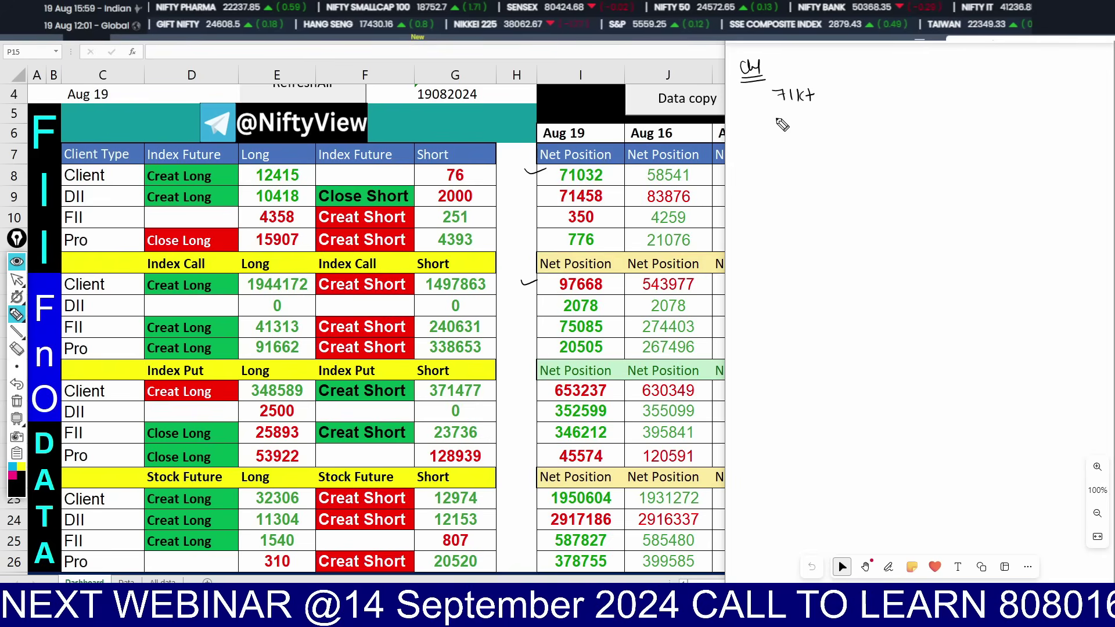
mouse_move(791, 112)
left_mouse_down()
mouse_move(787, 122)
mouse_move(821, 113)
left_mouse_up()
left_click_drag(518, 388, 538, 381)
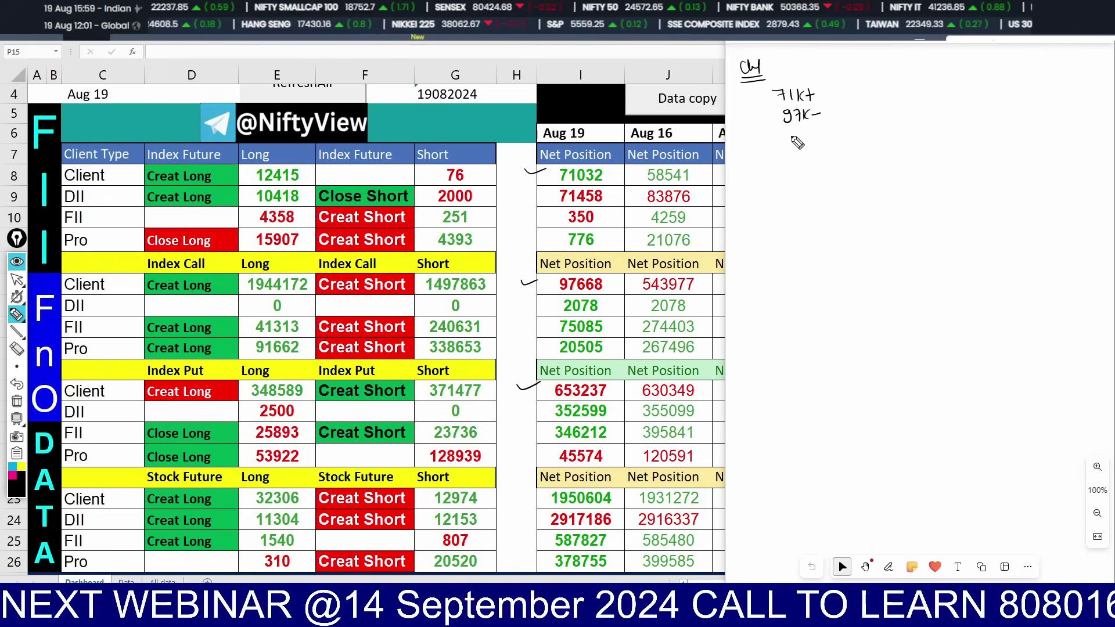
mouse_move(794, 131)
left_mouse_down()
mouse_move(792, 141)
mouse_move(827, 142)
left_mouse_up()
left_click_drag(826, 136, 836, 137)
left_click_drag(831, 132, 832, 142)
left_click_drag(766, 153, 857, 141)
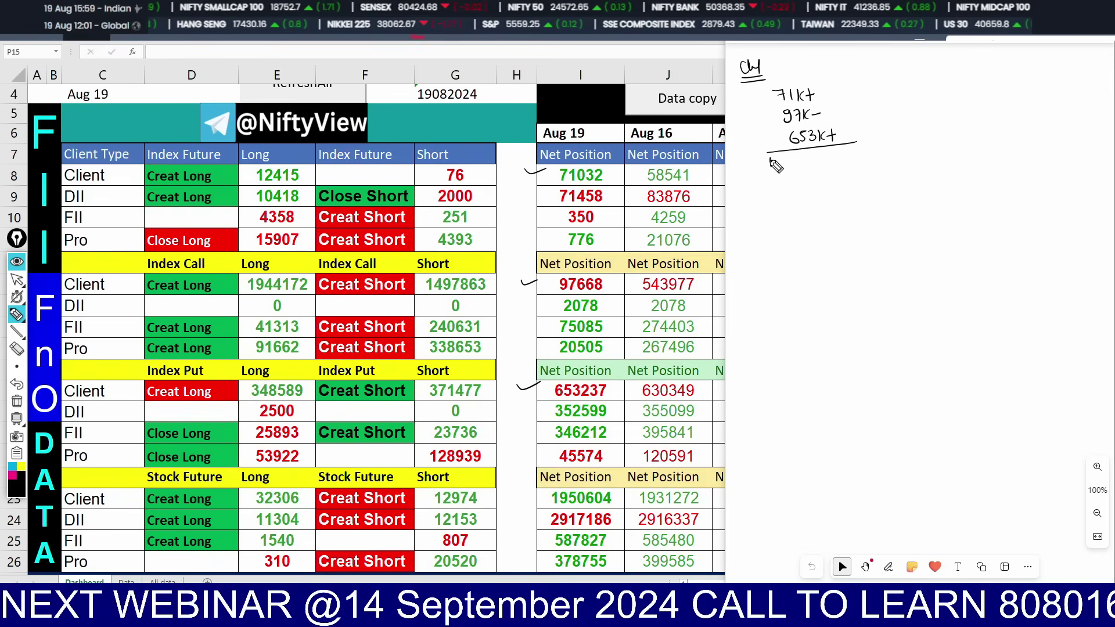
Step: Write the client result "MTM 6,26K LONG" under the total line and underline each part
left_click_drag(770, 168, 794, 157)
mouse_move(792, 167)
left_mouse_down()
mouse_move(804, 158)
mouse_move(807, 173)
left_mouse_up()
mouse_move(825, 156)
left_mouse_down()
mouse_move(819, 165)
mouse_move(834, 166)
left_mouse_up()
left_click_drag(840, 155, 866, 166)
mouse_move(871, 152)
left_mouse_down()
mouse_move(871, 178)
mouse_move(910, 153)
mouse_move(921, 169)
left_mouse_up()
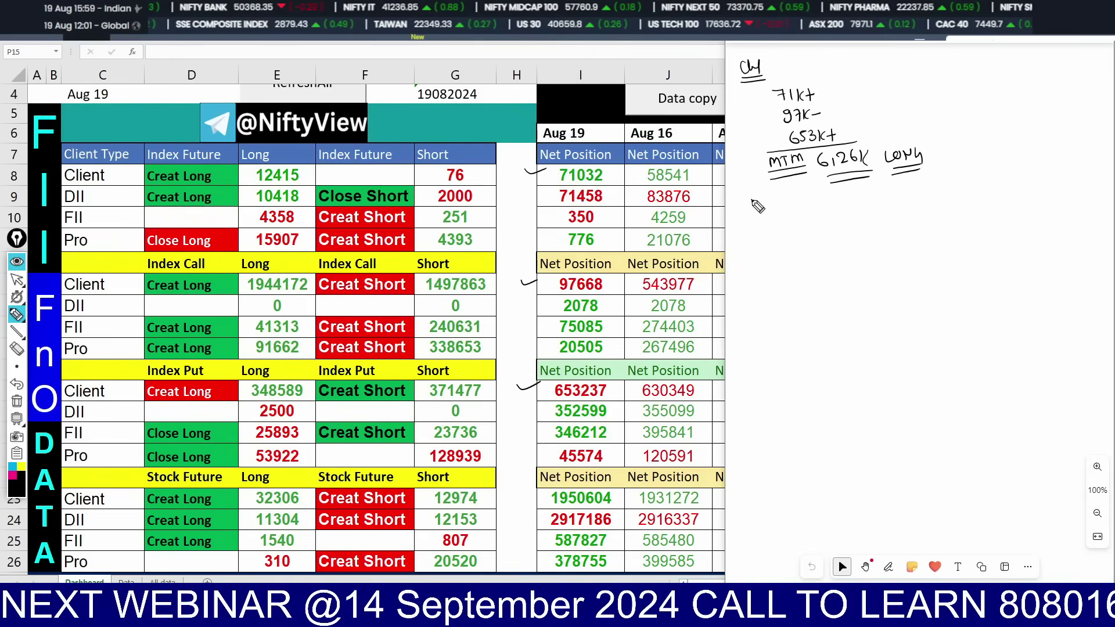
Step: Write an underlined "FII" heading with 350−, 75K+ and 346K− beneath, ticking the matching FII net positions in the dashboard
left_click_drag(742, 201, 743, 215)
left_click_drag(741, 201, 751, 202)
left_click_drag(743, 208, 773, 219)
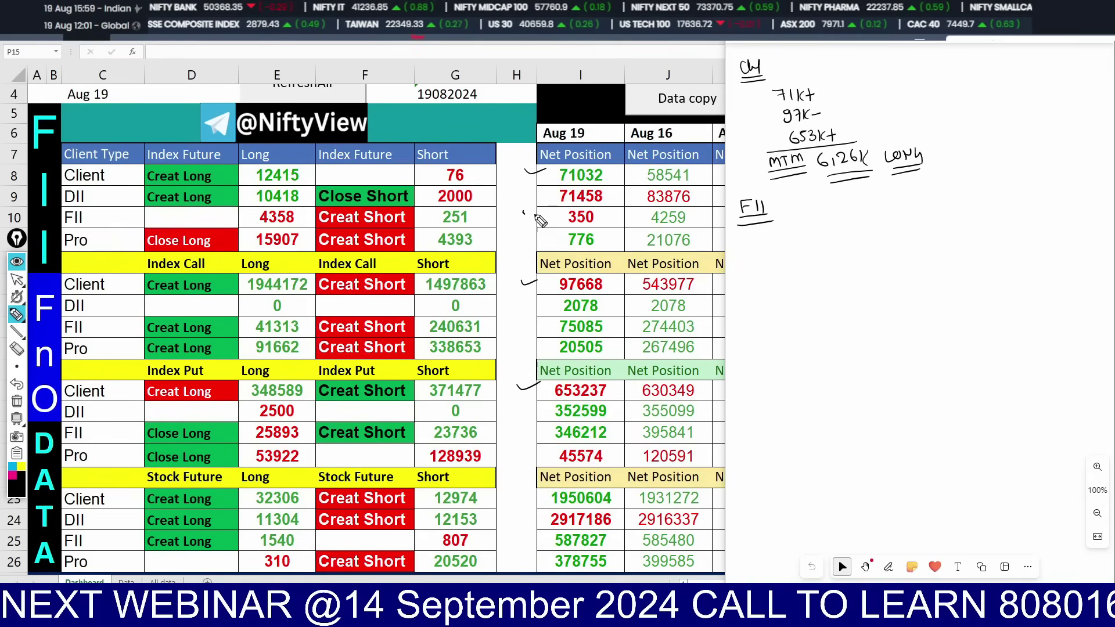
left_click_drag(523, 211, 545, 206)
left_click_drag(788, 234, 789, 245)
mouse_move(810, 232)
left_mouse_down()
mouse_move(801, 244)
mouse_move(837, 237)
left_mouse_up()
left_click_drag(521, 323, 548, 318)
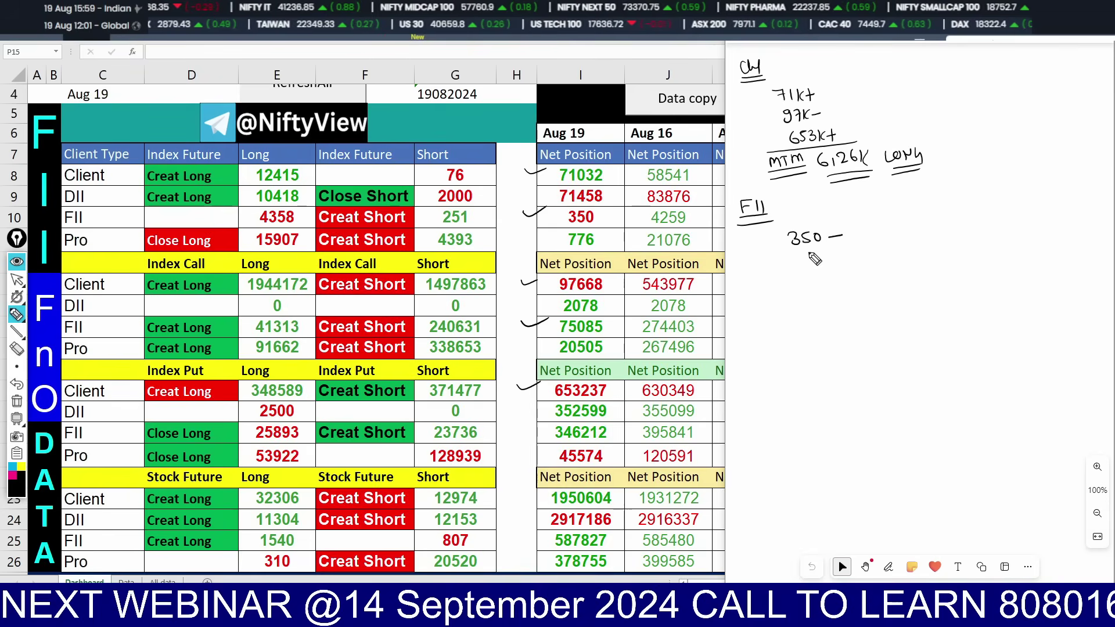
left_click_drag(798, 253, 812, 264)
left_click_drag(818, 252, 844, 255)
left_click_drag(838, 250, 838, 263)
left_click_drag(523, 431, 546, 427)
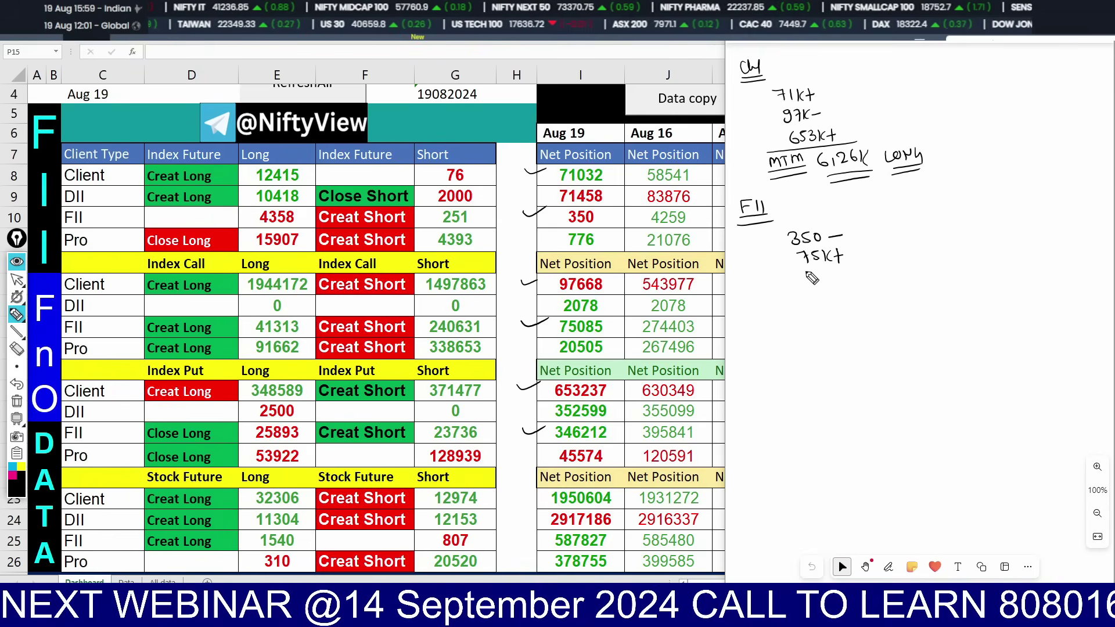
mouse_move(802, 273)
left_mouse_down()
mouse_move(818, 284)
mouse_move(871, 277)
left_mouse_up()
Step: Rule a total line under the FII figures and write the underlined result "MTM 2,71K SELL"
mouse_move(773, 298)
left_mouse_down()
mouse_move(879, 283)
mouse_move(797, 307)
mouse_move(820, 319)
mouse_move(849, 308)
left_mouse_up()
left_click_drag(851, 302, 872, 308)
mouse_move(878, 293)
left_mouse_down()
mouse_move(886, 318)
mouse_move(895, 307)
mouse_move(924, 311)
left_mouse_up()
Step: Write an underlined "PRO" heading with 776+, 20K+ and 45K+ beneath, ticking the matching Pro net positions in the dashboard
mouse_move(750, 350)
left_mouse_down()
mouse_move(755, 364)
mouse_move(780, 352)
mouse_move(781, 369)
left_mouse_up()
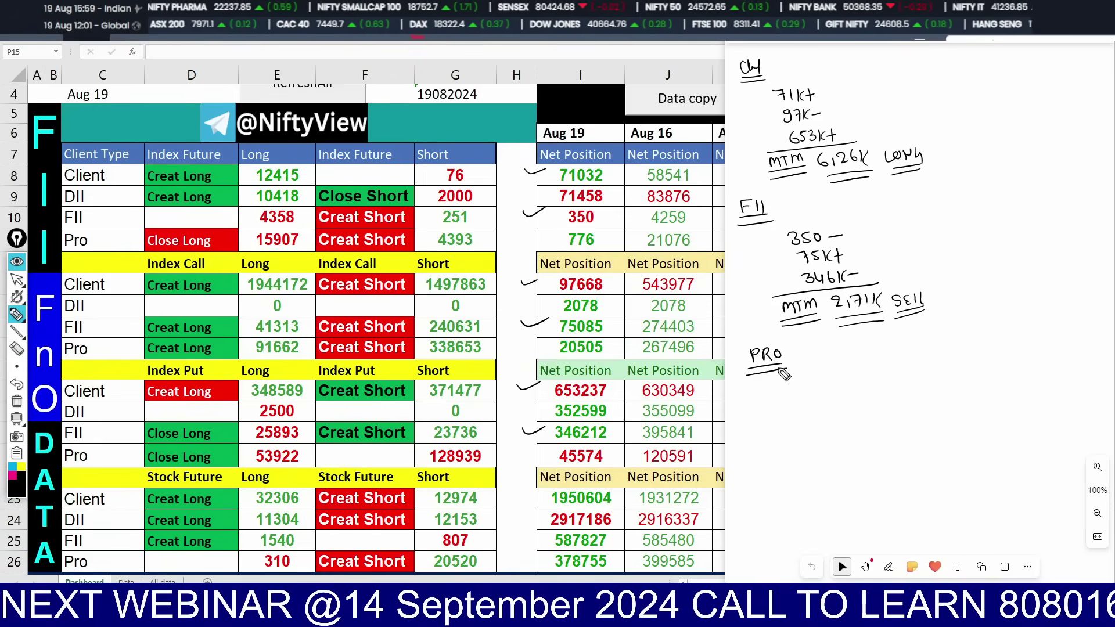
left_click_drag(520, 228, 546, 223)
mouse_move(794, 382)
left_mouse_down()
mouse_move(804, 395)
mouse_move(845, 384)
left_mouse_up()
left_click_drag(840, 378, 839, 393)
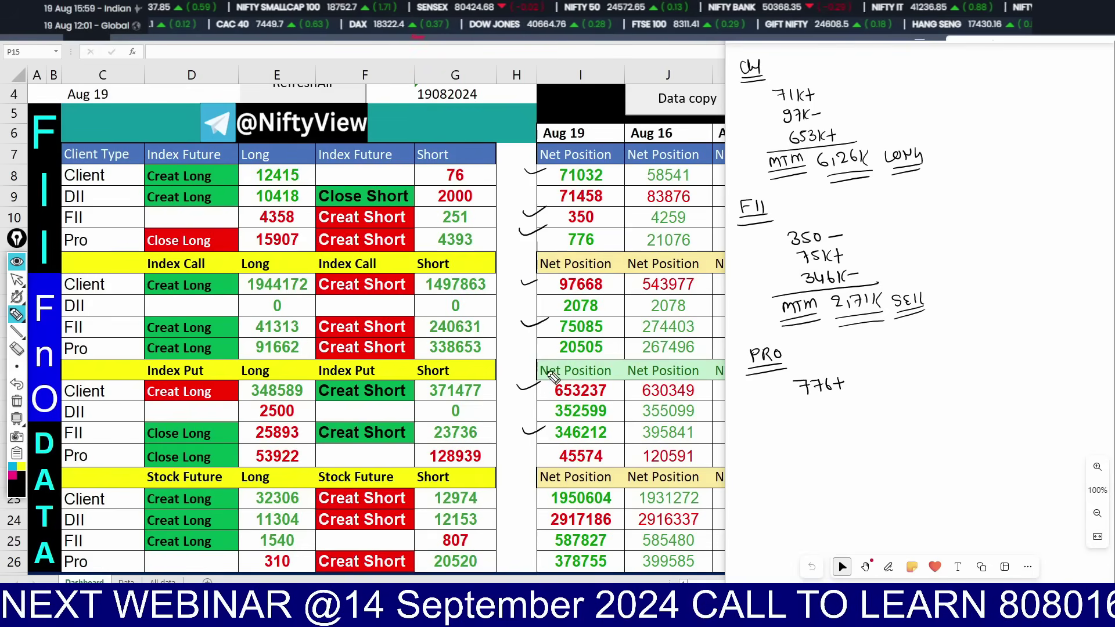
left_click_drag(522, 348, 544, 345)
mouse_move(808, 404)
left_mouse_down()
mouse_move(819, 414)
mouse_move(824, 403)
left_mouse_up()
mouse_move(832, 400)
left_mouse_down()
mouse_move(841, 413)
mouse_move(853, 406)
left_mouse_up()
left_click_drag(848, 400, 847, 414)
mouse_move(521, 456)
left_mouse_down()
mouse_move(530, 463)
mouse_move(549, 448)
left_mouse_up()
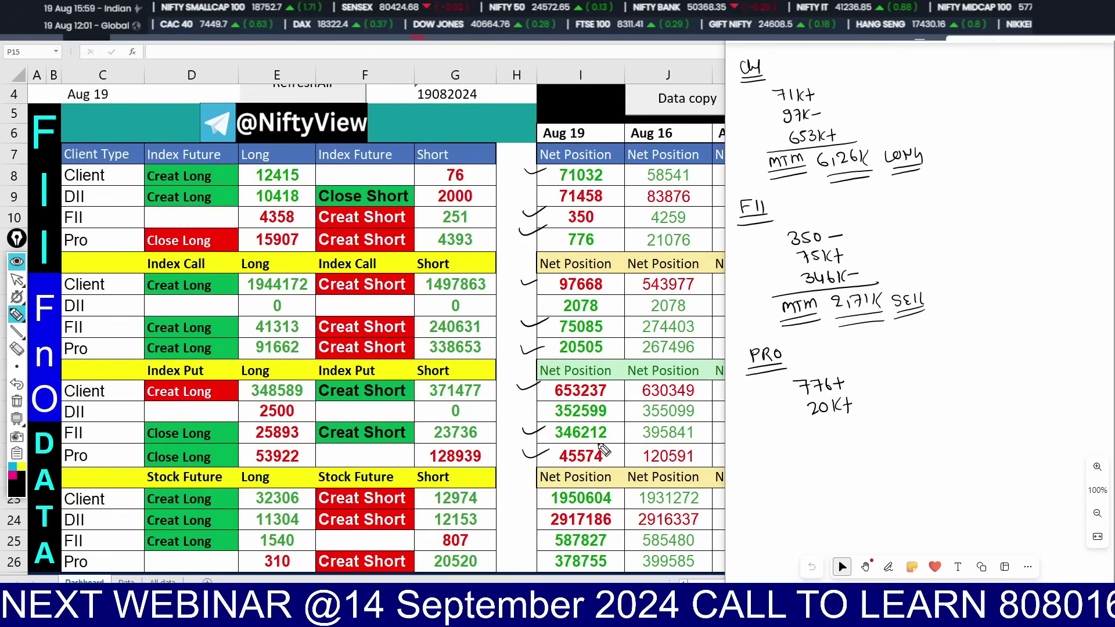
left_click_drag(817, 422, 848, 433)
left_click_drag(855, 421, 864, 433)
Step: Rule a total line under the PRO figures and write the underlined result "MTM 66K LONG"
mouse_move(797, 448)
left_mouse_down()
mouse_move(871, 433)
mouse_move(820, 463)
mouse_move(854, 463)
left_mouse_up()
left_click_drag(808, 479, 843, 471)
mouse_move(871, 448)
left_mouse_down()
mouse_move(869, 463)
mouse_move(893, 463)
left_mouse_up()
left_click_drag(904, 451, 902, 464)
mouse_move(870, 480)
left_mouse_down()
mouse_move(932, 459)
mouse_move(951, 464)
left_mouse_up()
Step: Circle "LONG" in the PRO result, then circle the "PRO" heading and put a tick beside it
mouse_move(957, 428)
left_mouse_down()
mouse_move(923, 431)
mouse_move(967, 432)
left_mouse_up()
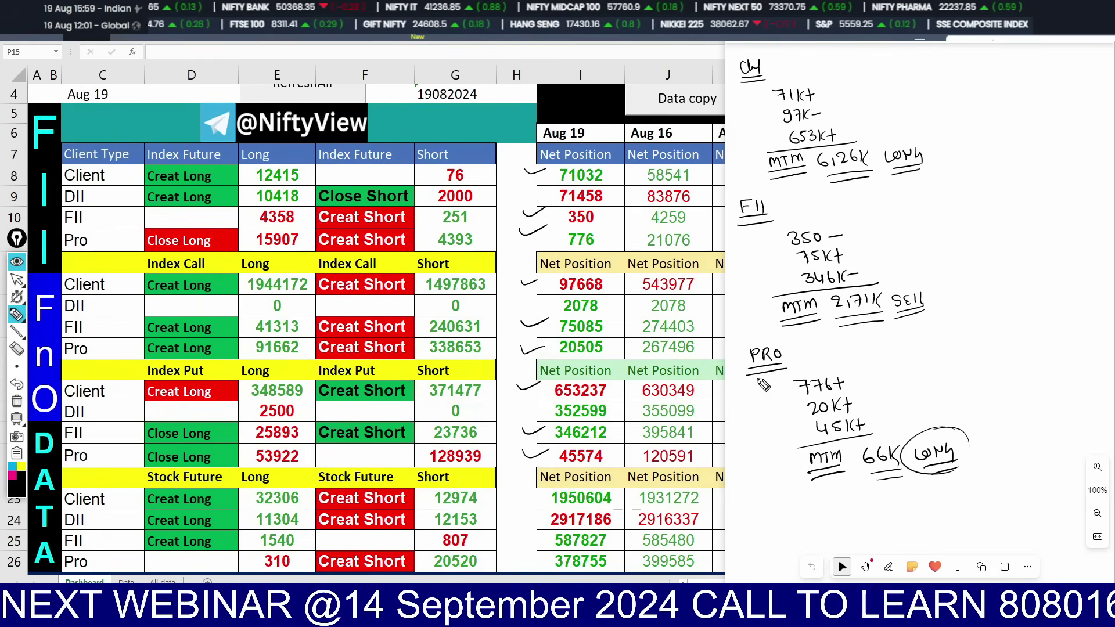
mouse_move(785, 344)
left_mouse_down()
mouse_move(750, 345)
mouse_move(788, 378)
mouse_move(749, 342)
mouse_move(795, 377)
mouse_move(791, 347)
left_mouse_up()
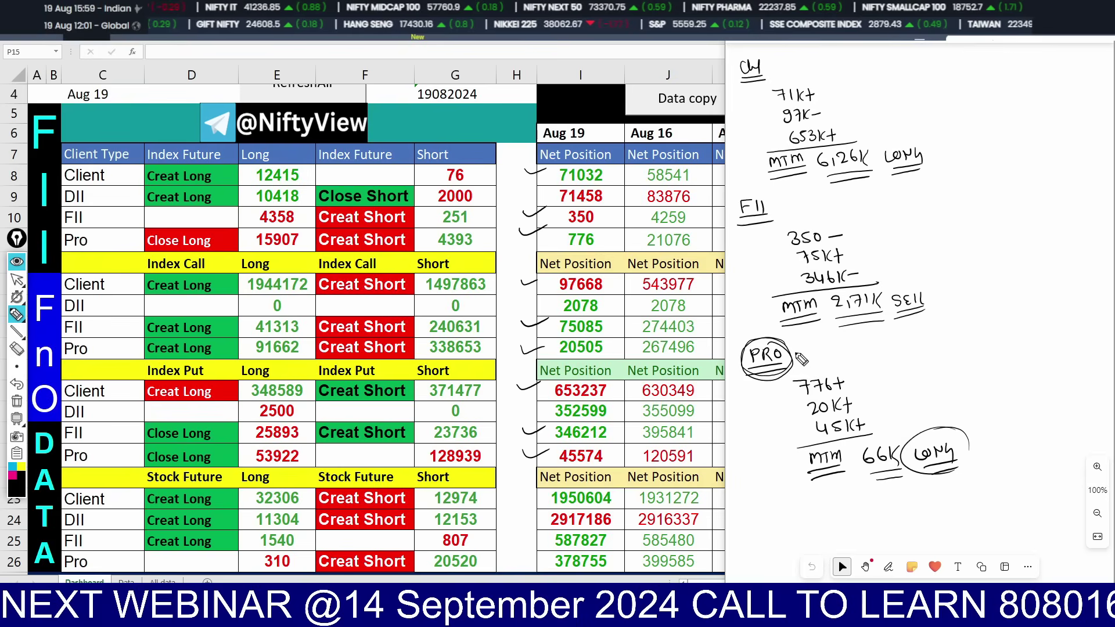
left_click_drag(795, 350, 812, 346)
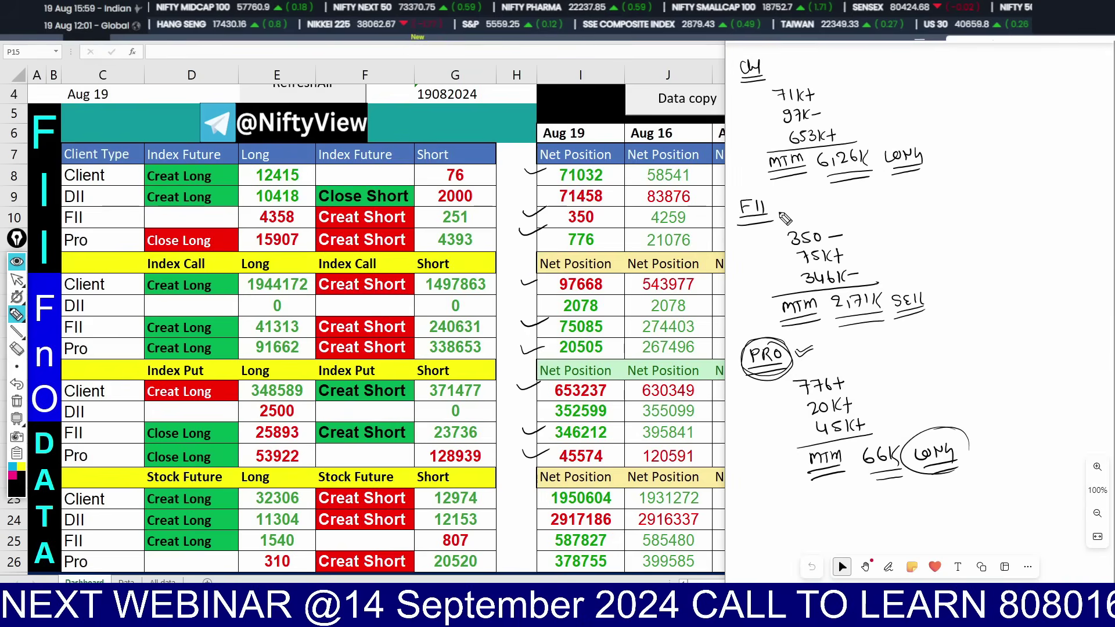
Step: Circle the FII heading and "2,71K SELL", and circle the client heading, 653K+ and "6,26K LONG"
mouse_move(767, 197)
left_mouse_down()
mouse_move(746, 229)
mouse_move(744, 191)
mouse_move(755, 227)
left_mouse_up()
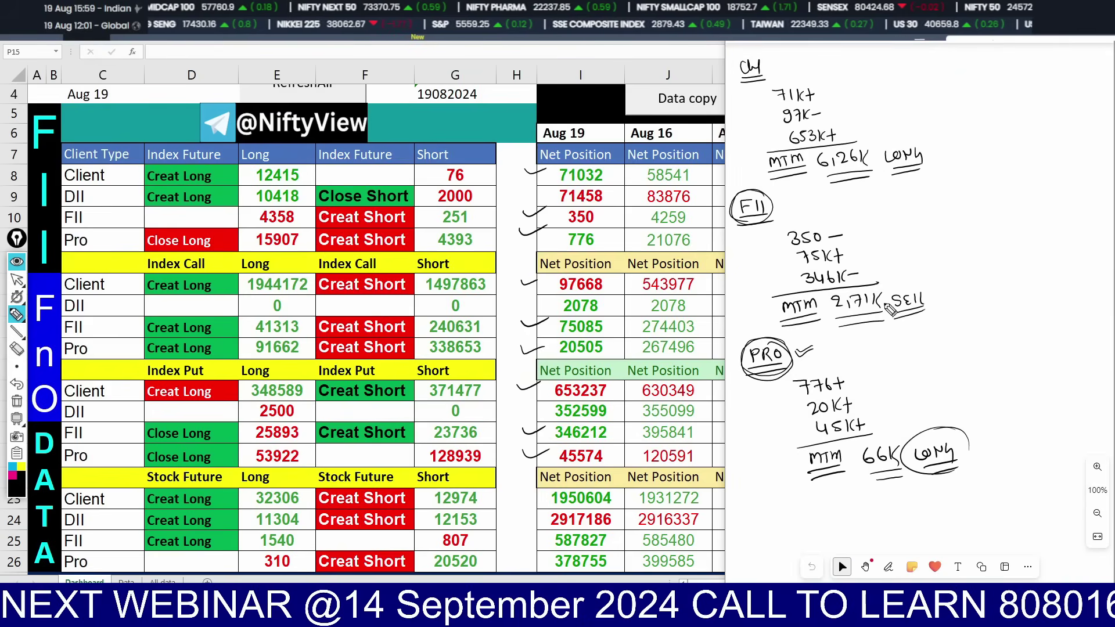
left_click_drag(874, 286, 872, 298)
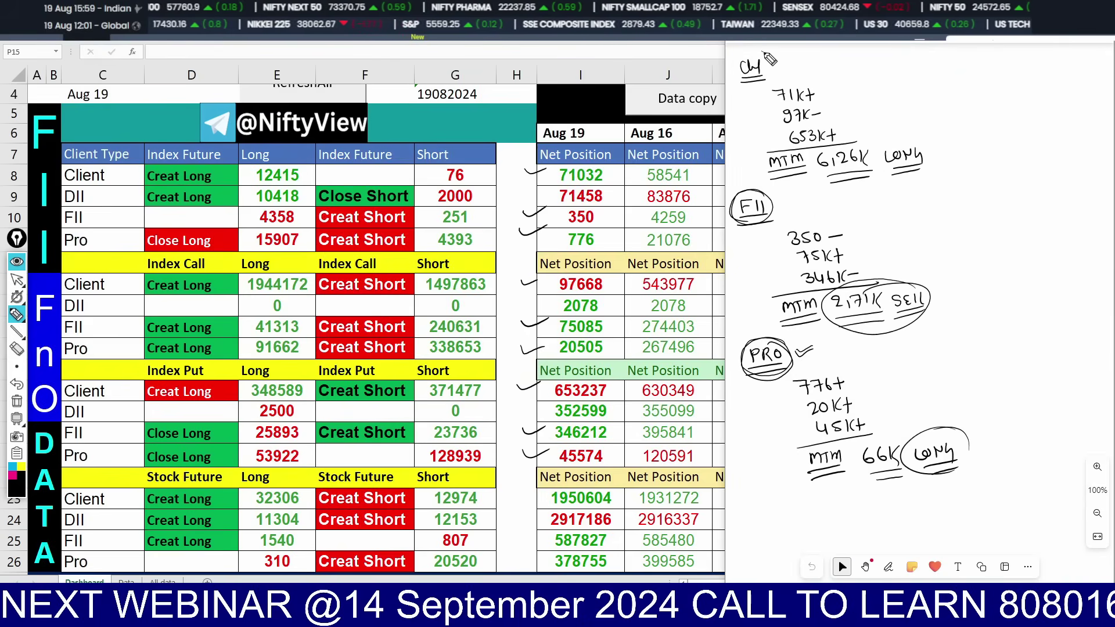
left_click_drag(771, 59, 778, 64)
mouse_move(904, 182)
left_mouse_down()
mouse_move(912, 139)
mouse_move(831, 145)
mouse_move(839, 190)
mouse_move(904, 142)
mouse_move(795, 123)
mouse_move(845, 140)
left_mouse_up()
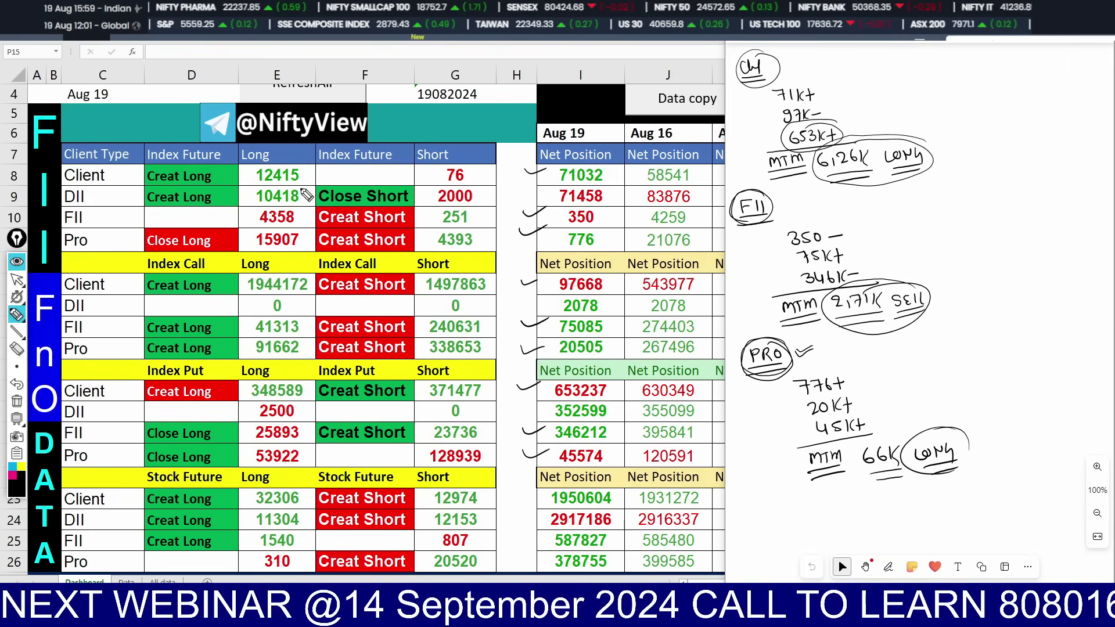
Step: Clear all handwritten notes and tick marks from the screen and switch to the Nifty 50 daily chart in TradingView
left_click(16, 282)
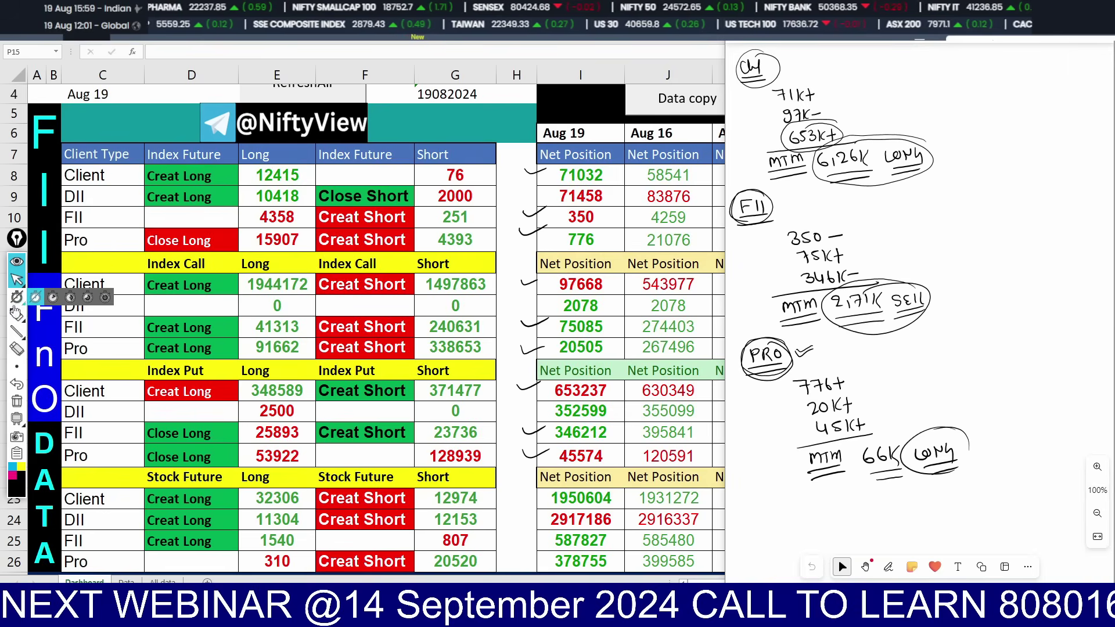
left_click(16, 411)
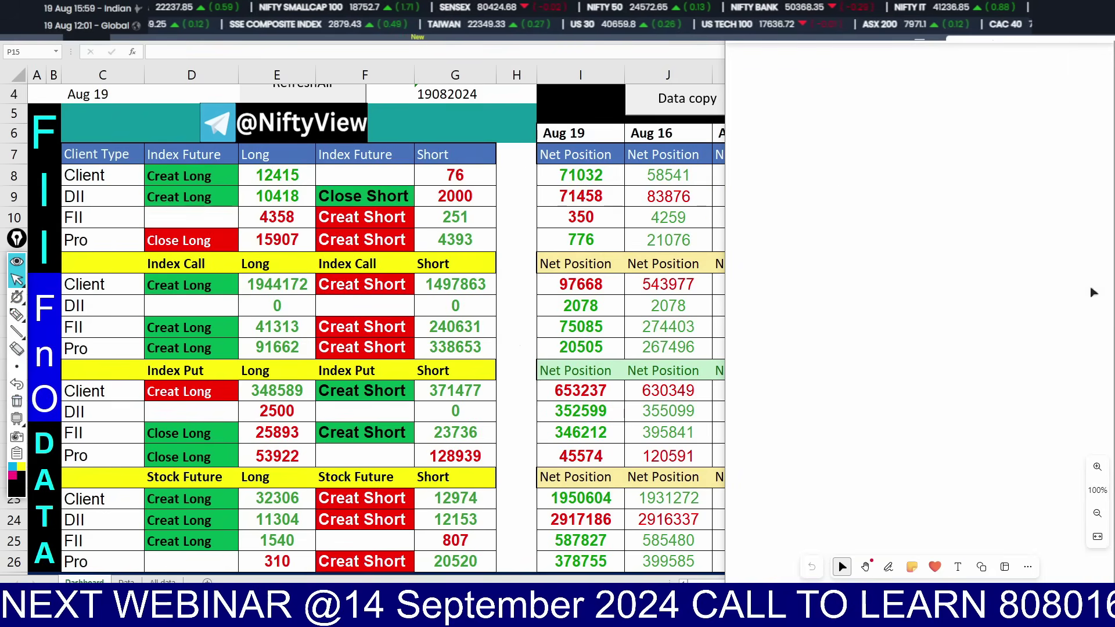
key("alt+Tab")
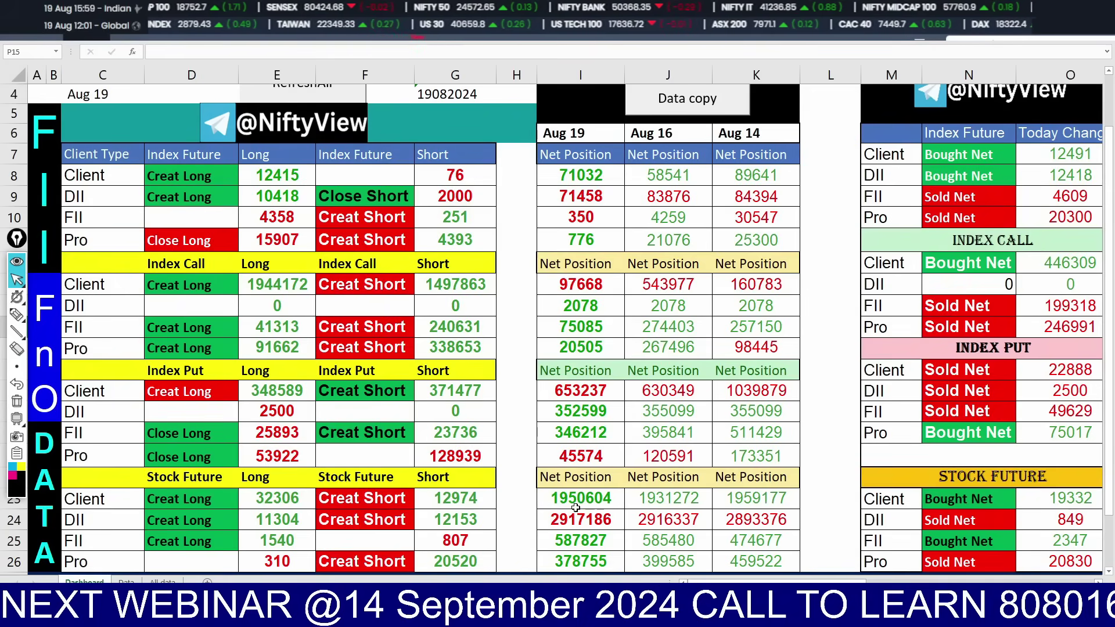
key("alt+Tab")
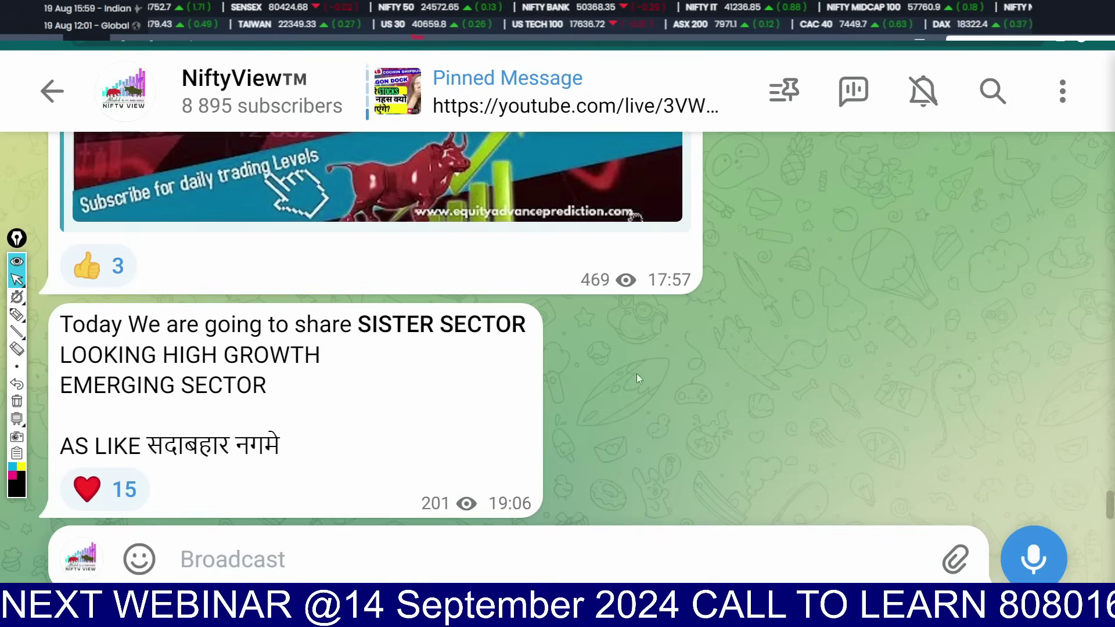
key("alt+Tab")
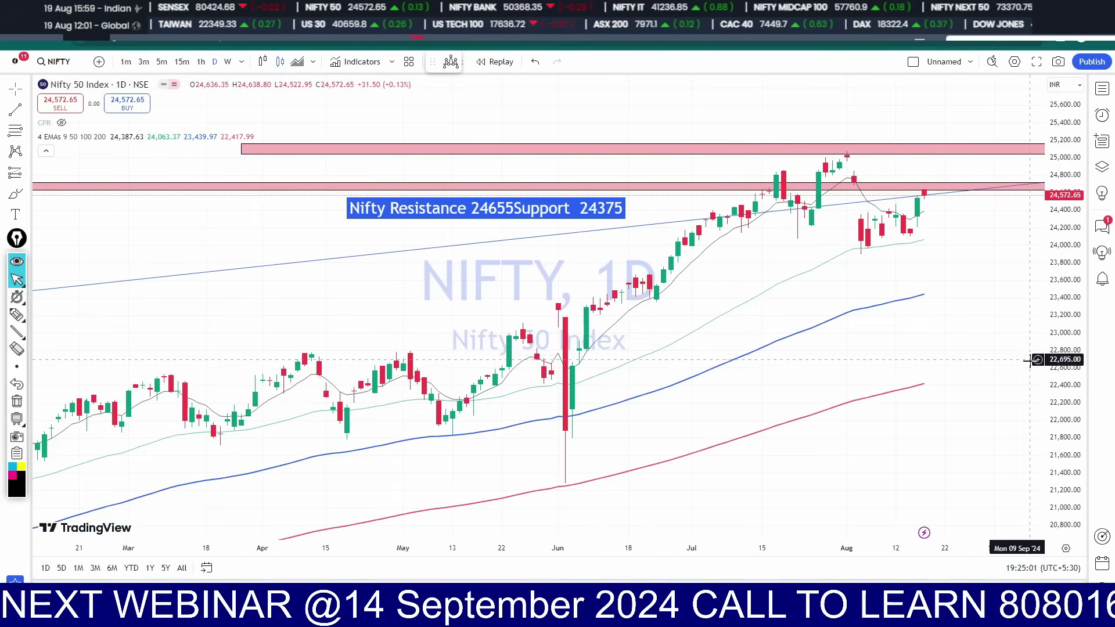
Step: Adjust the Nifty chart's price scale and position, and collapse its indicator legend
left_click_drag(1057, 365, 1057, 365)
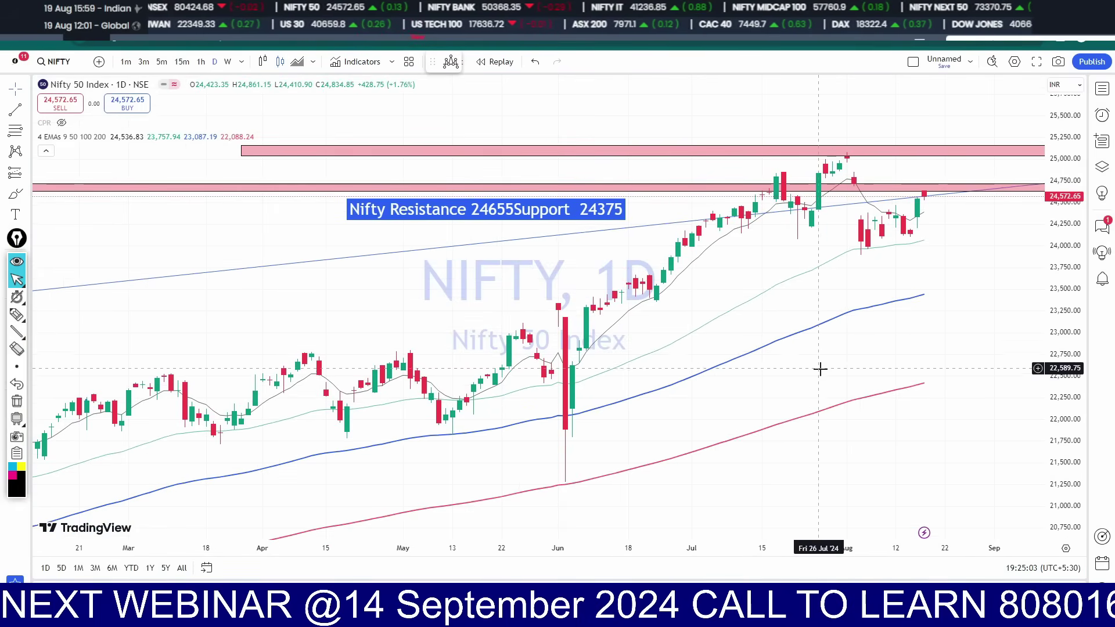
left_click_drag(819, 368, 833, 368)
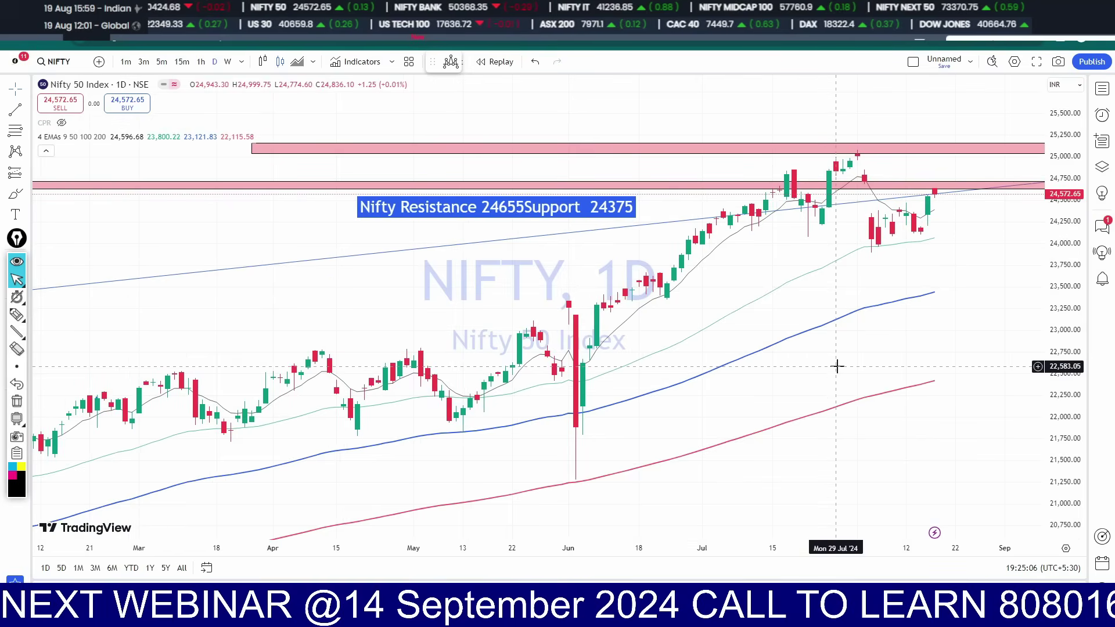
left_click(46, 150)
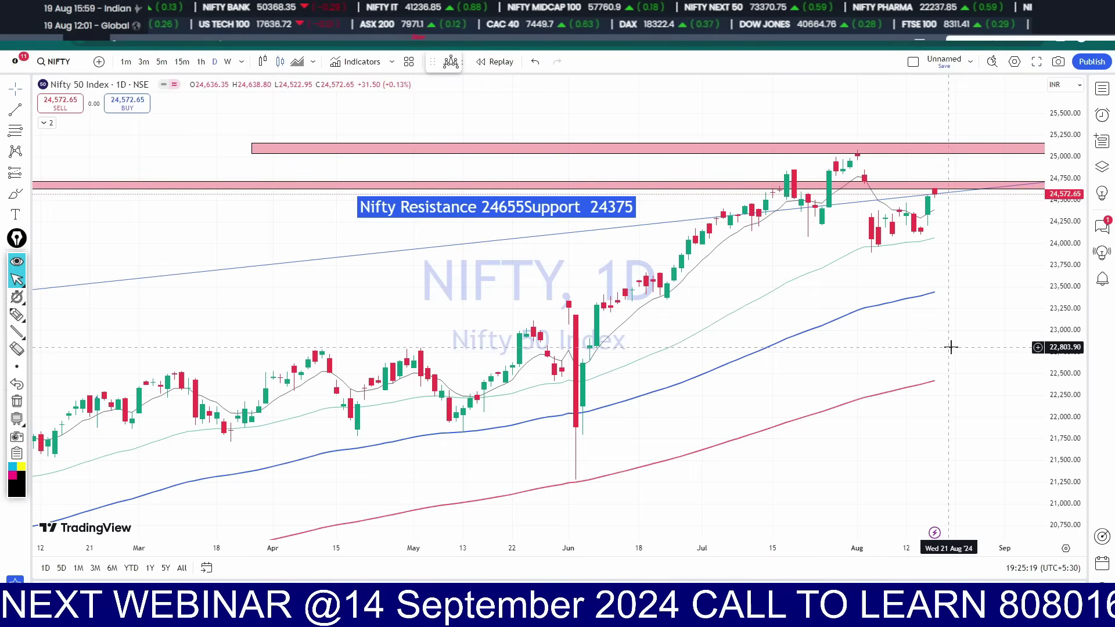
left_click_drag(1068, 423, 1066, 400)
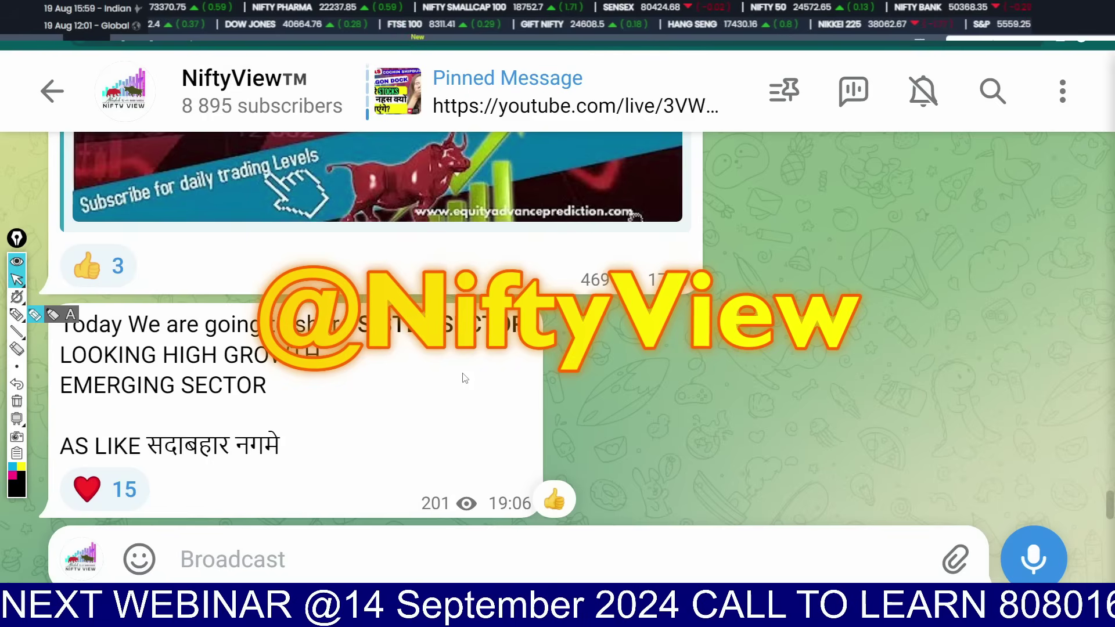
scroll(464, 378, "up", 15)
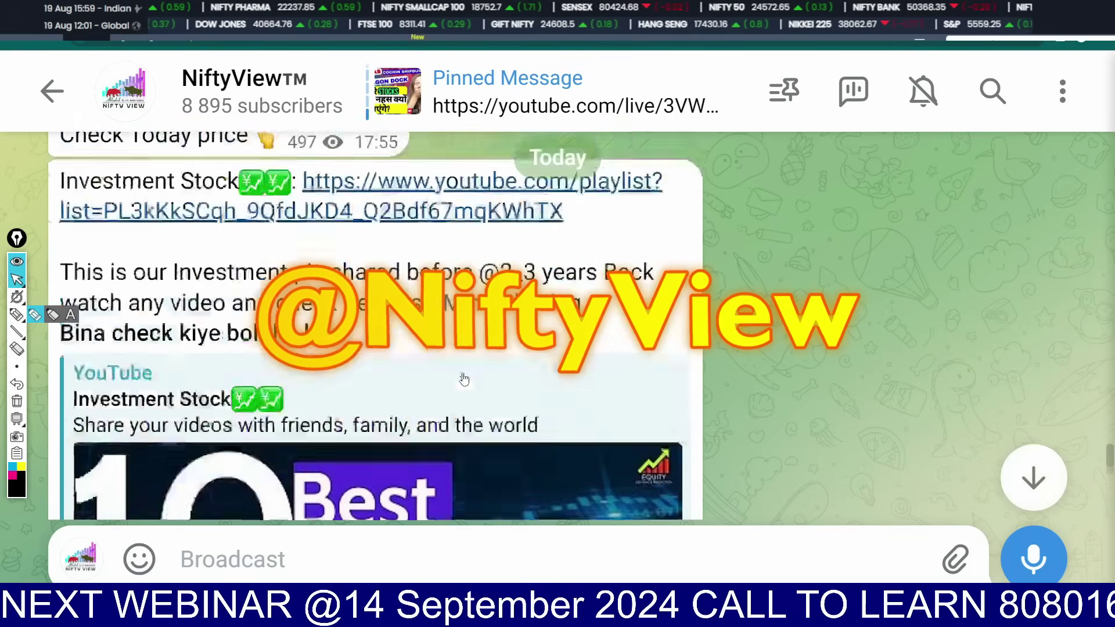
scroll(464, 378, "up", 20)
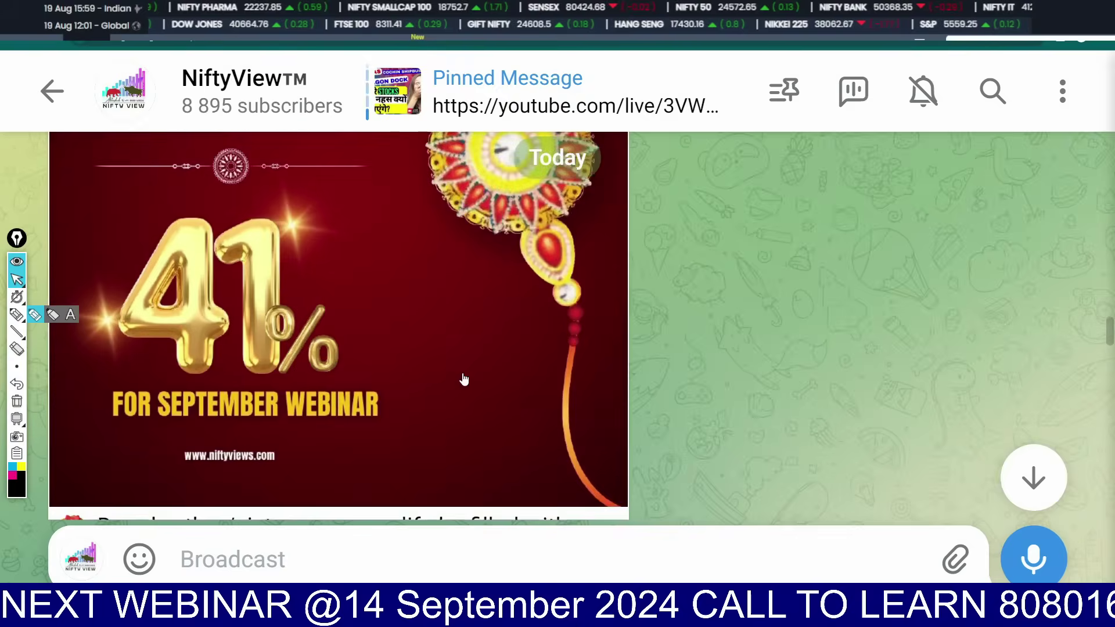
scroll(465, 378, "up", 20)
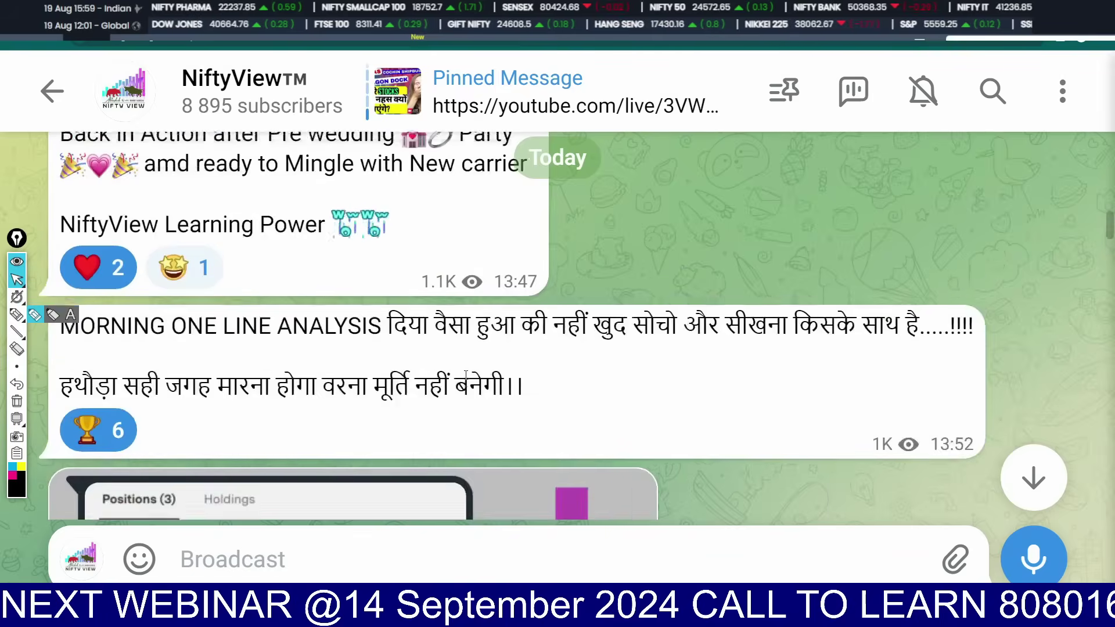
scroll(465, 381, "up", 15)
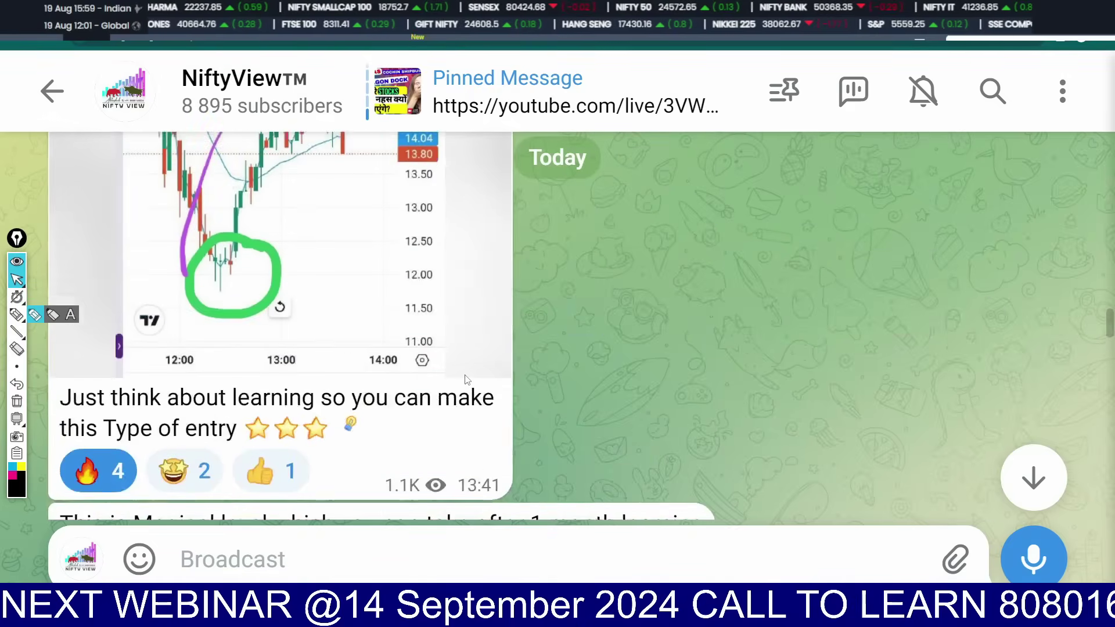
scroll(273, 416, "up", 20)
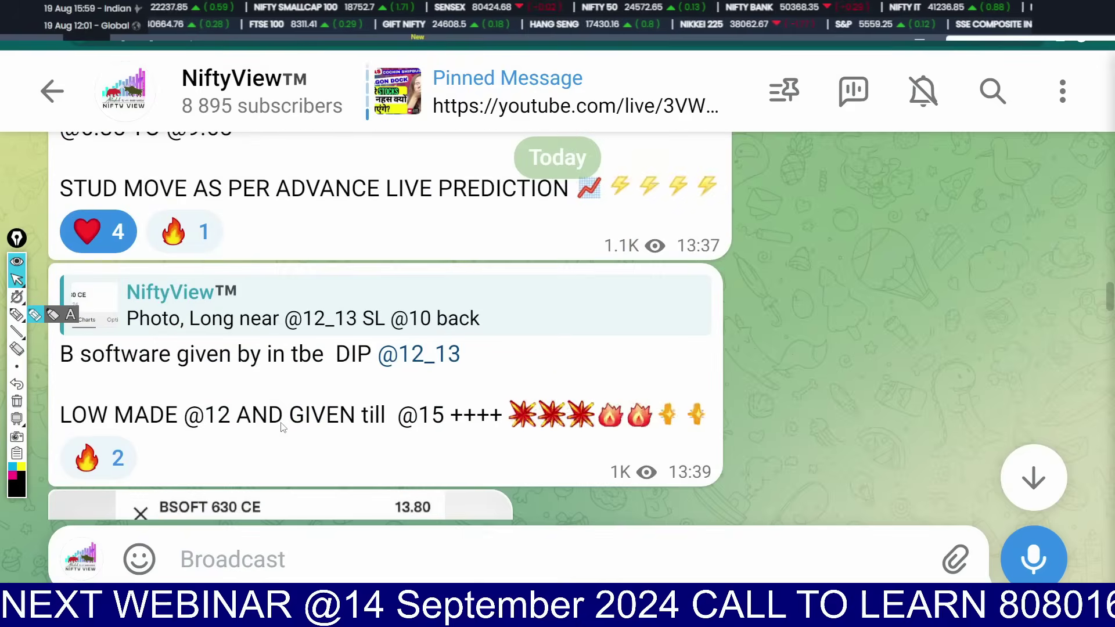